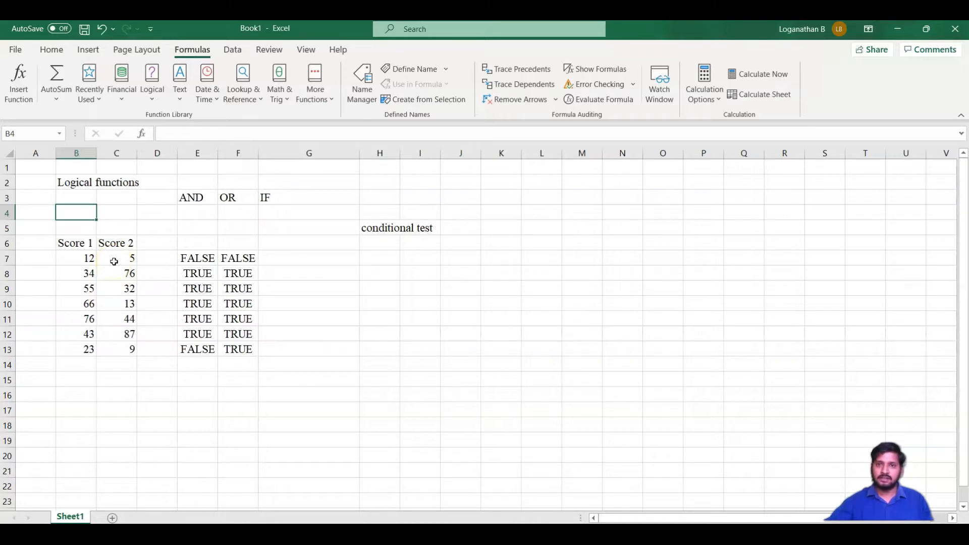
Enter in J5 the conditional test description "score 1 is greater thant score 2 - Score 1 is greater / Score 2 is greater"
left_click(459, 230)
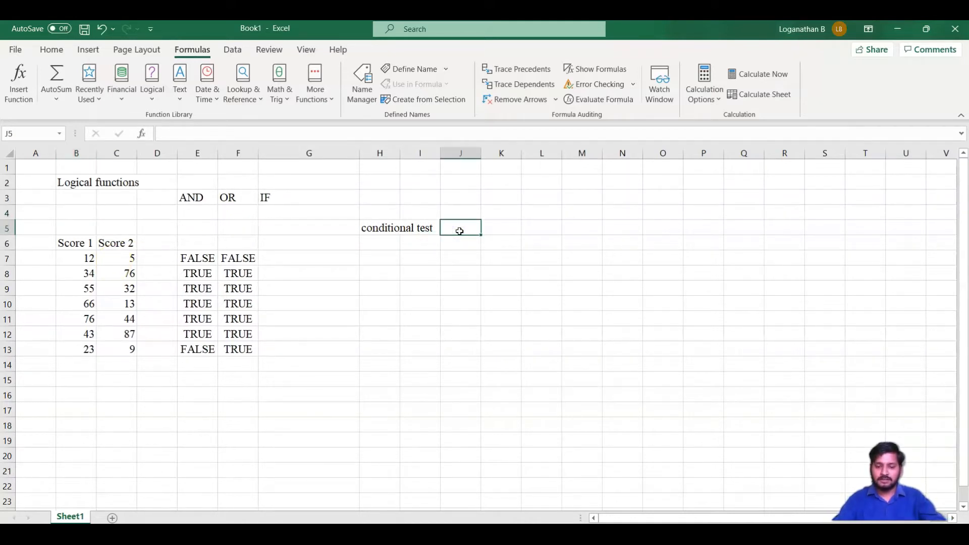
type("score 1 is grea")
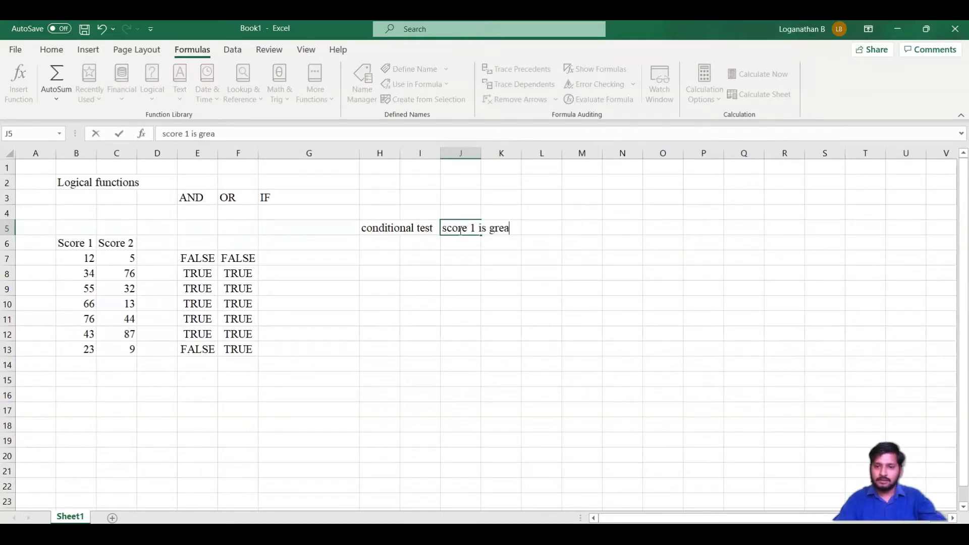
type("ter thant score 2 -")
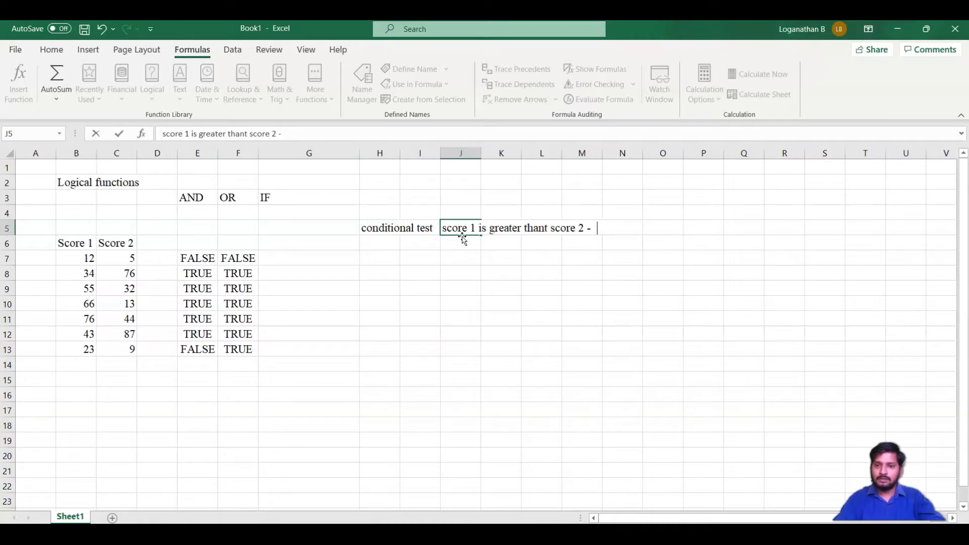
type("Scor")
left_click(465, 235)
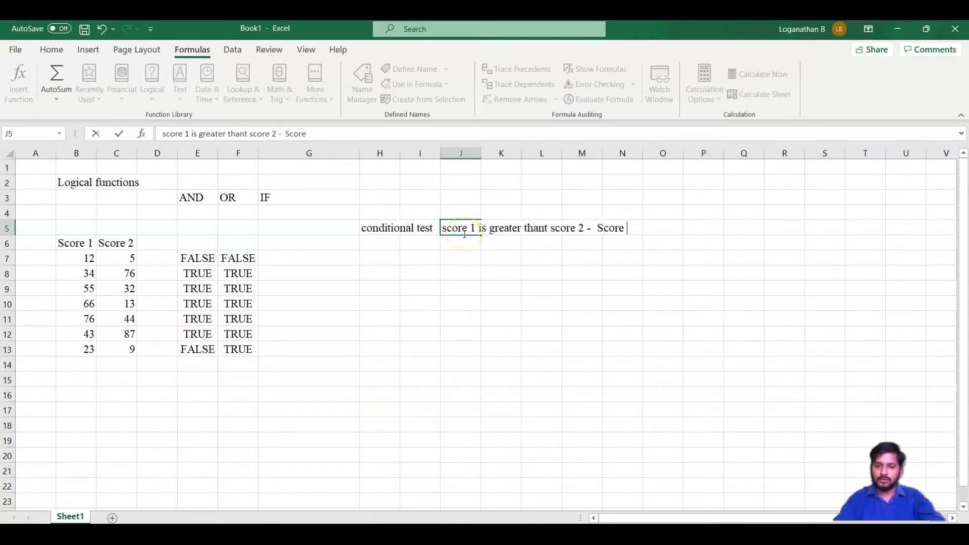
type("e 1 is greater / Sco")
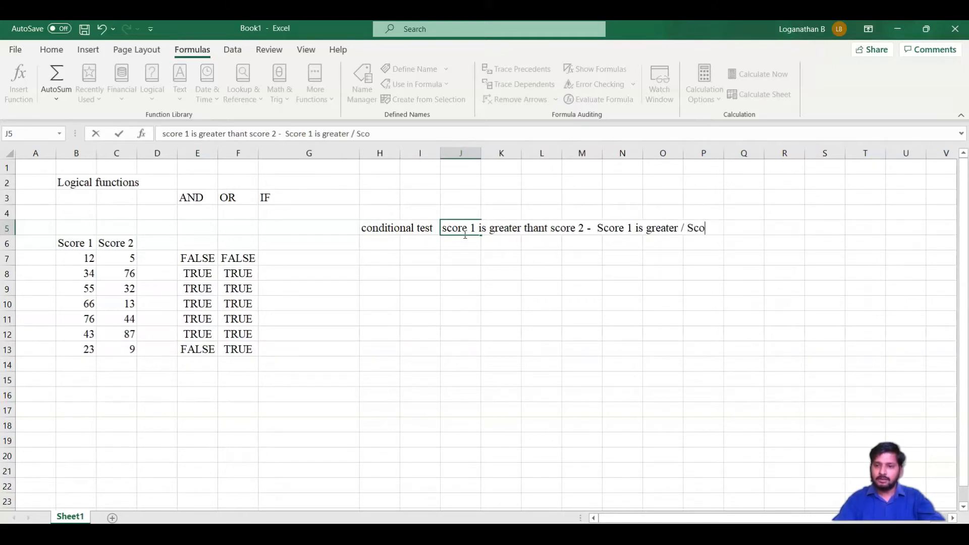
type("is greater")
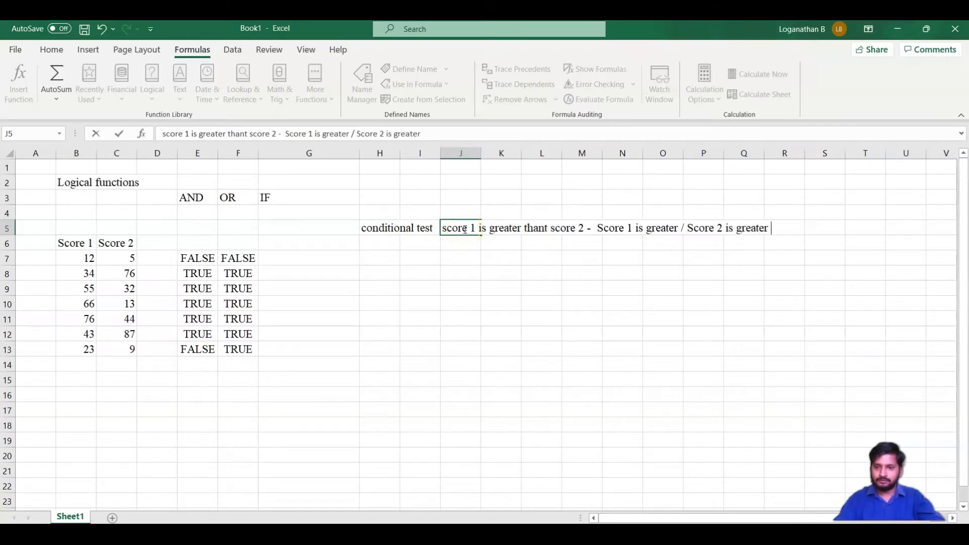
left_click(336, 292)
Start an IF formula for the range G7:G13 with the logical test B7>C7
left_click(299, 257)
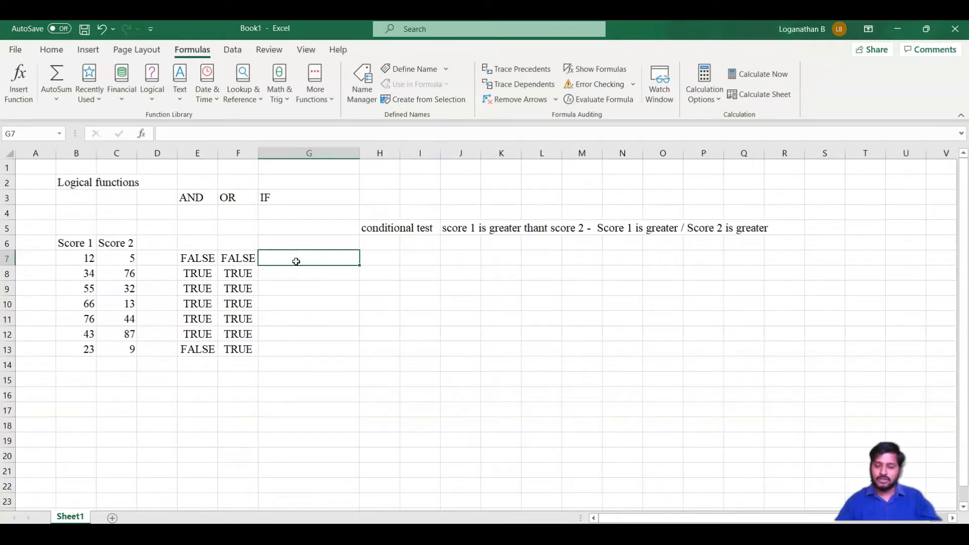
key("shift+Down")
key("shift+Down")
key("shift+Down")
key("shift+Down")
key("shift+Down")
key("shift+Down")
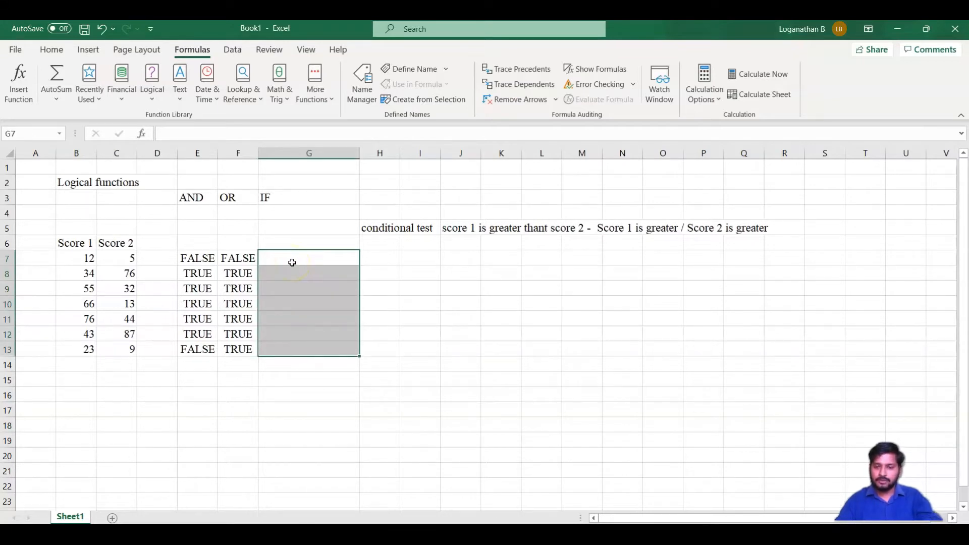
type("=")
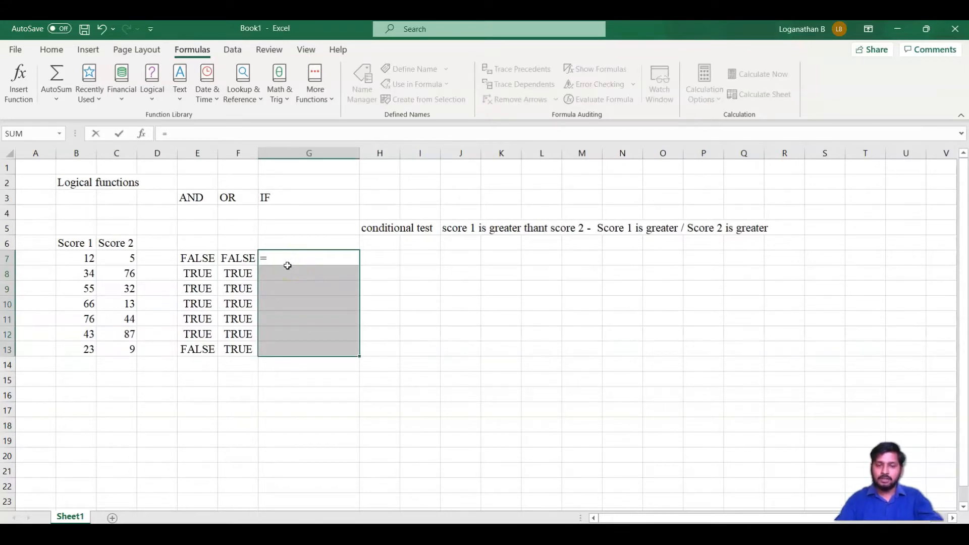
type("if")
key("Tab")
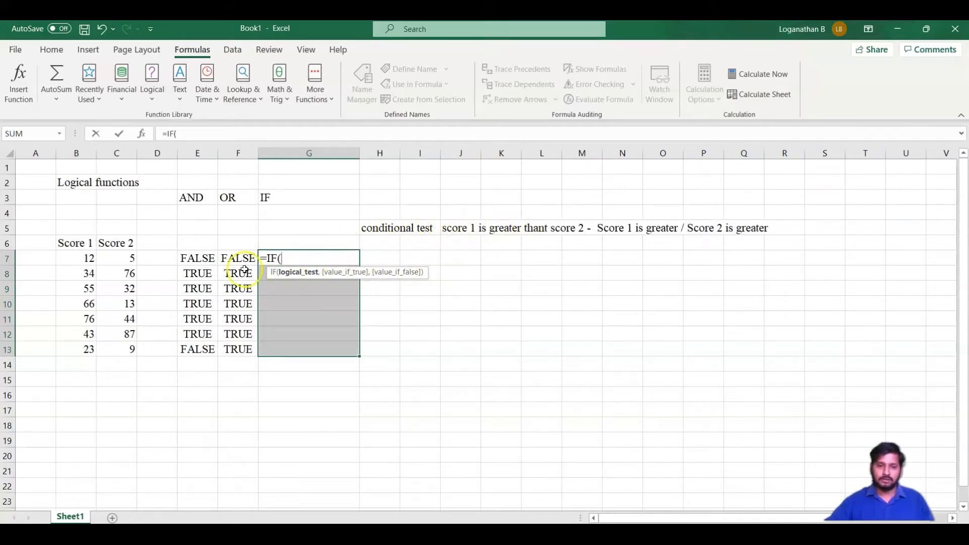
key("Left")
key("Left")
key("Left")
key("Left")
key("Left")
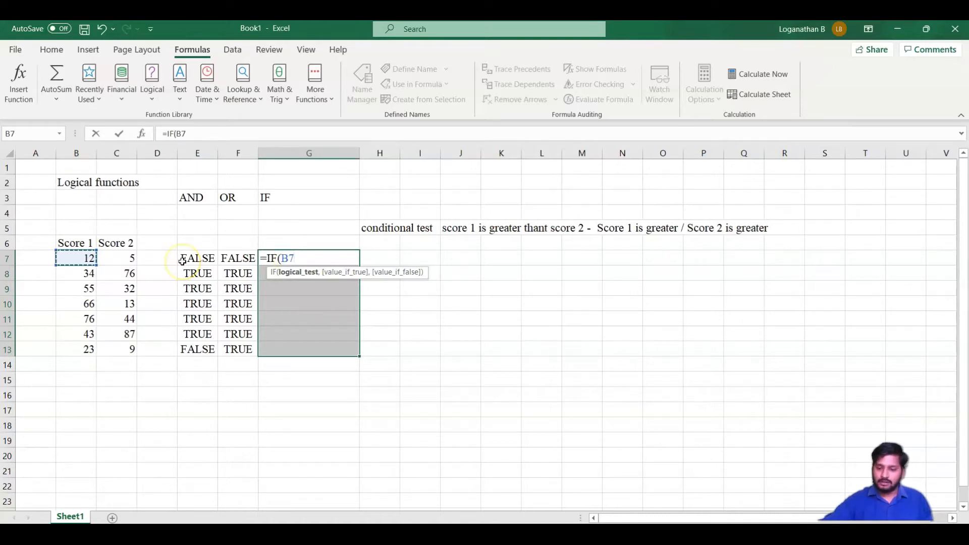
type(">")
left_click(115, 259)
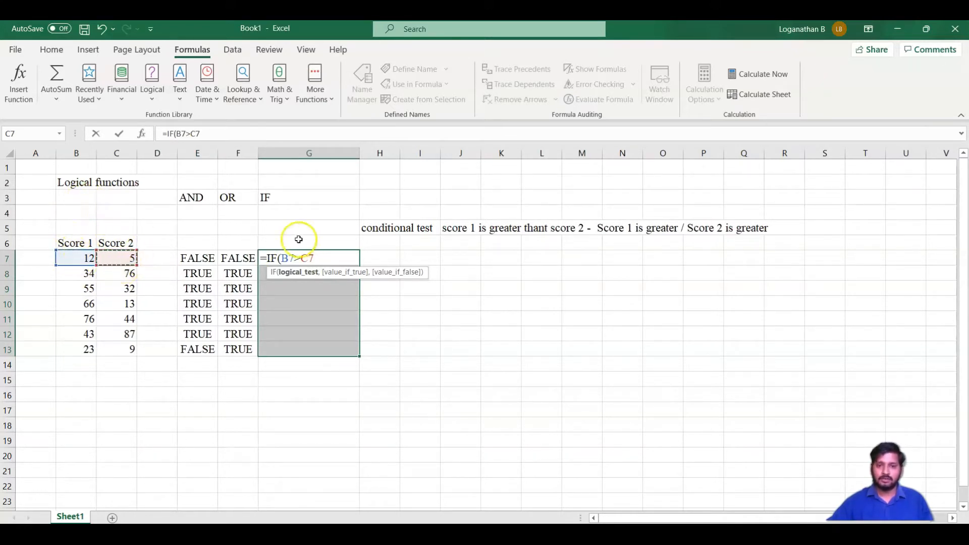
Complete the IF formula with "Score 1 is greater" if true and "Score 2 is greater" if false, and enter it across G7:G13
type(",")
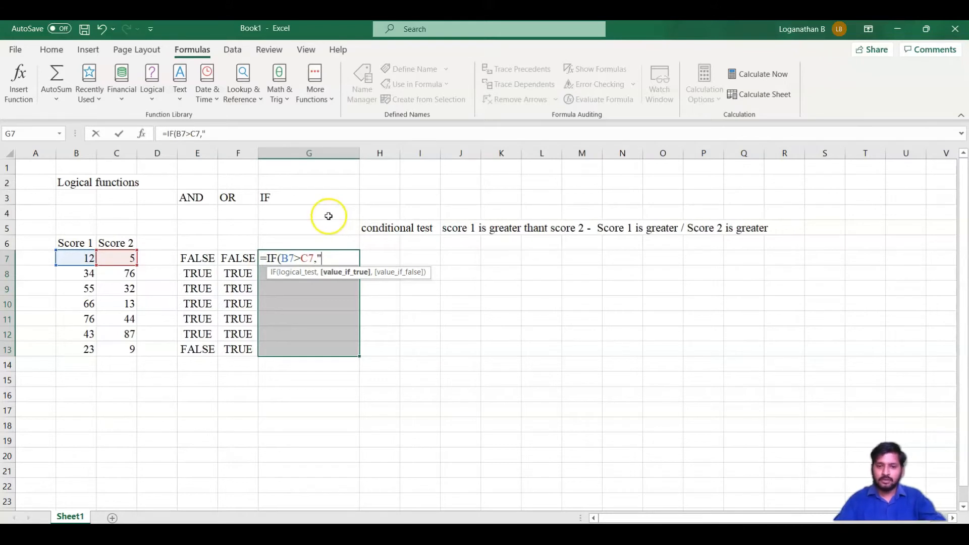
type("core")
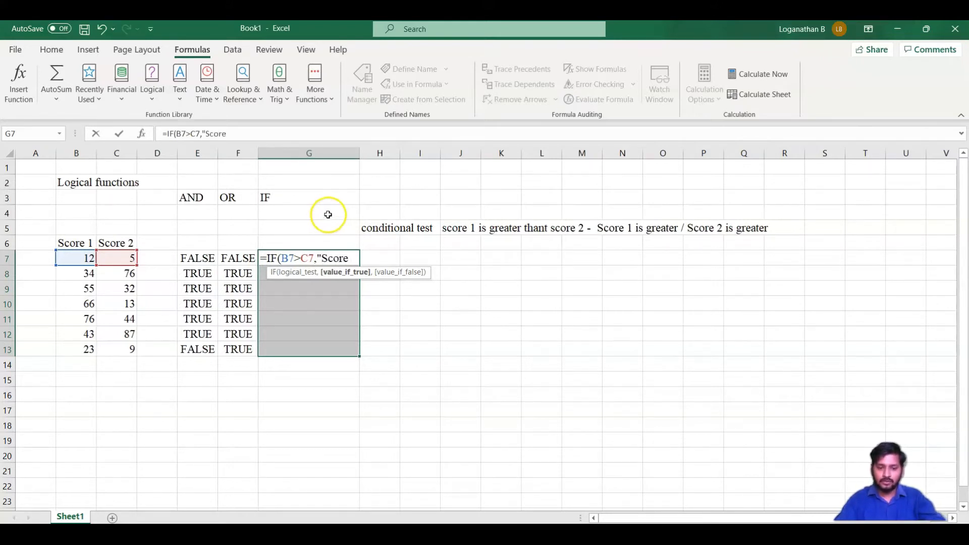
type(" 1 is greater\",\"Score")
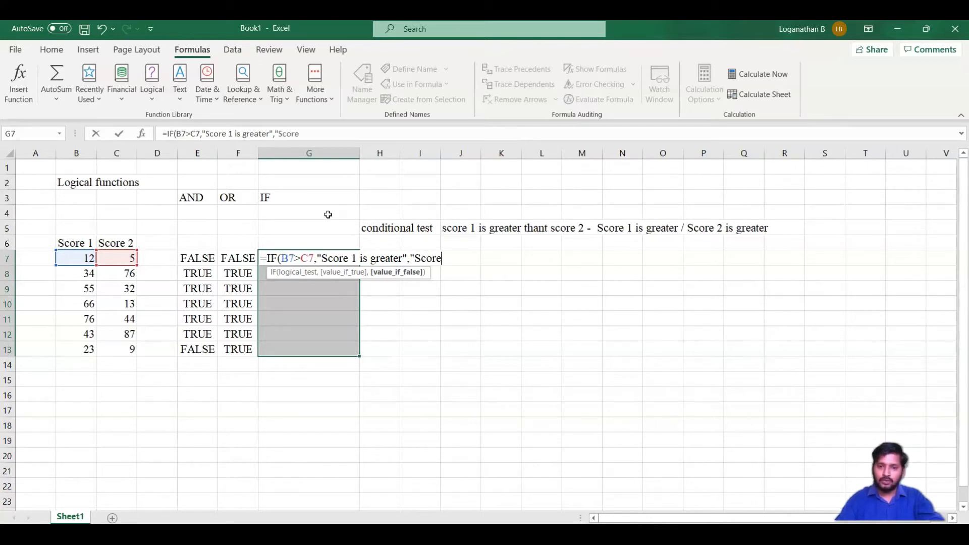
type("2 is g")
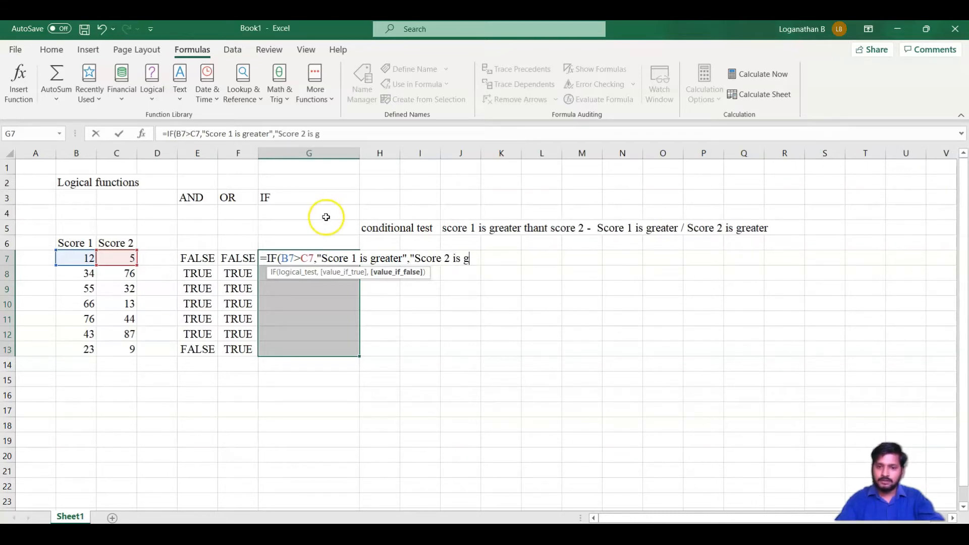
type("reater")
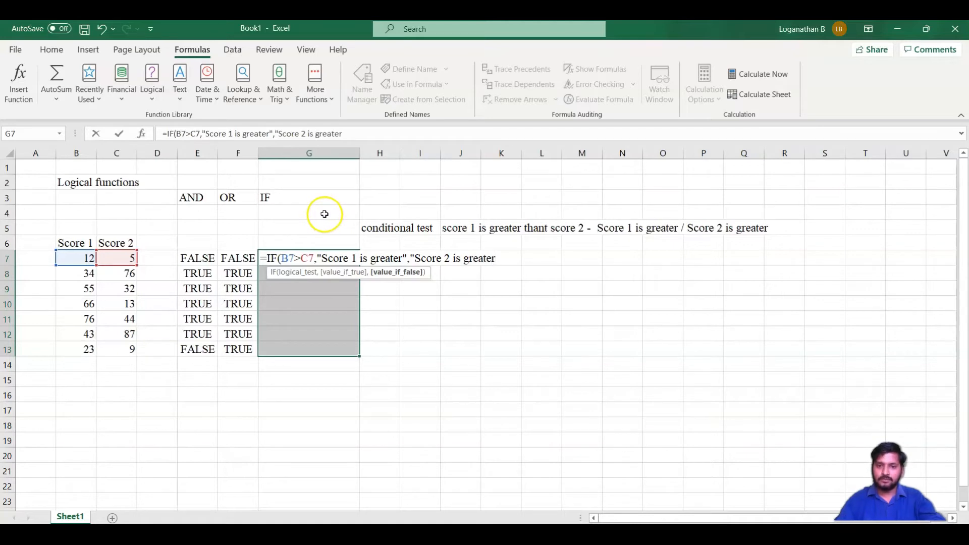
type(")")
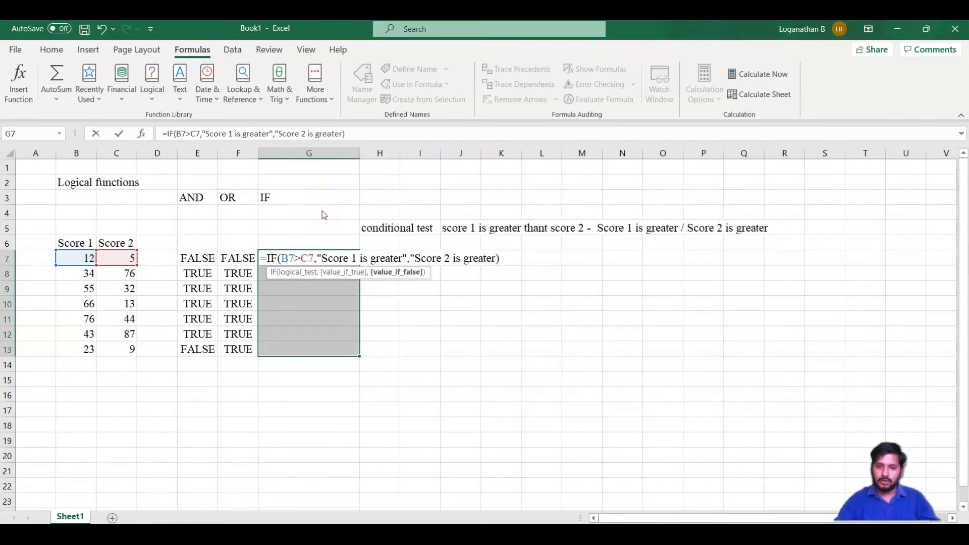
key("Return")
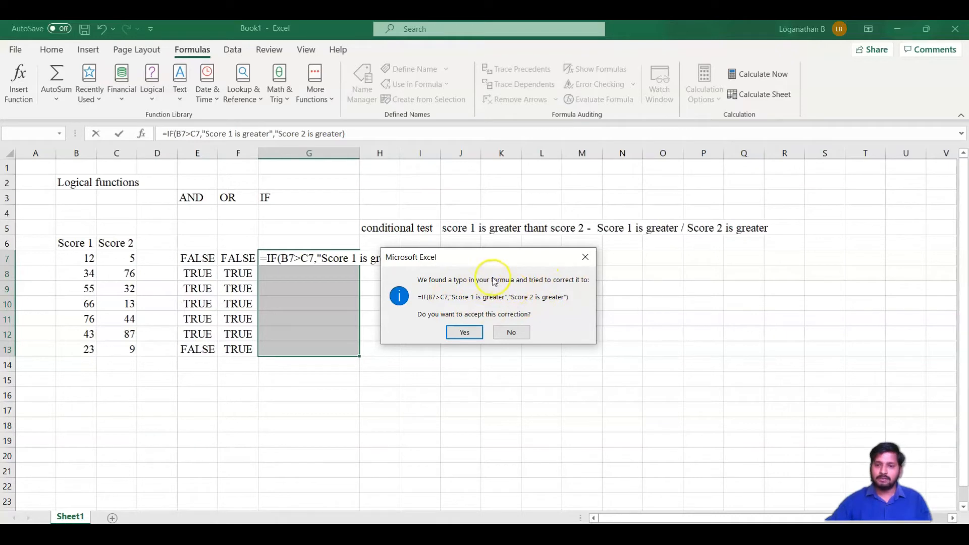
left_click(465, 333)
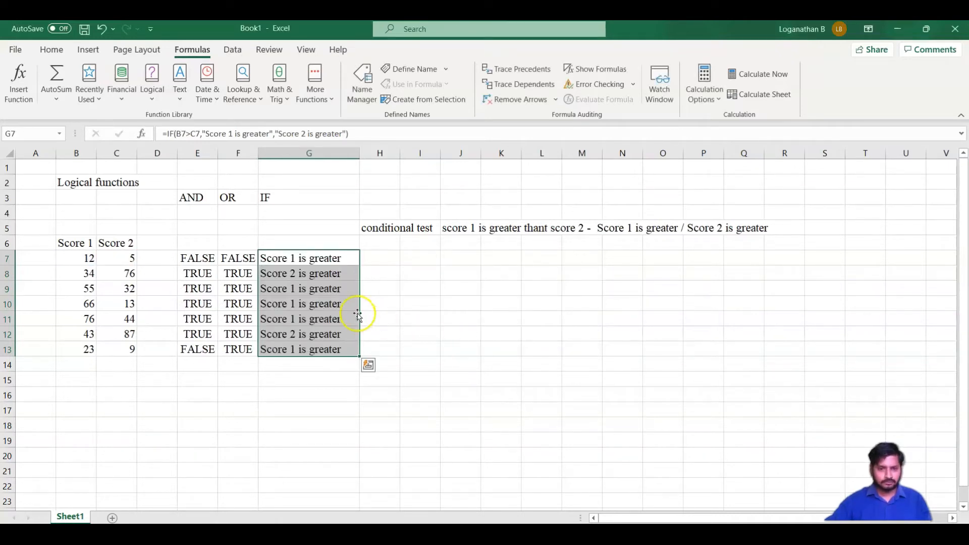
left_click(312, 298)
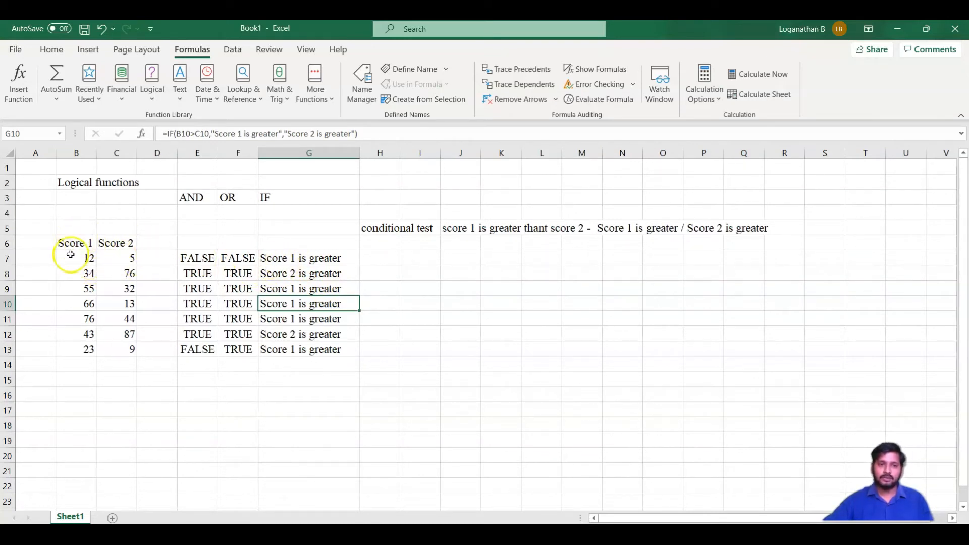
Evaluate the IF formula in G7 step by step through to its result, and close the evaluation
left_click(291, 257)
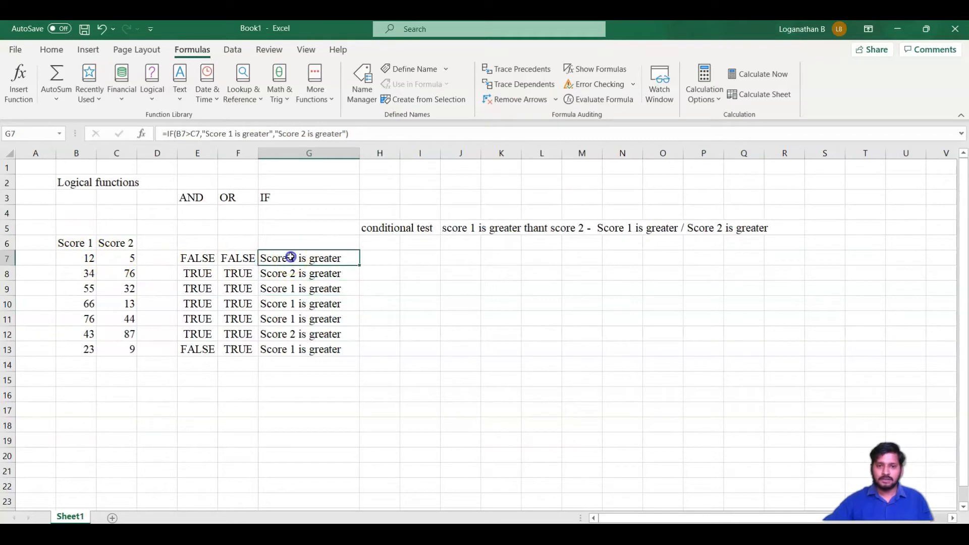
left_click(600, 100)
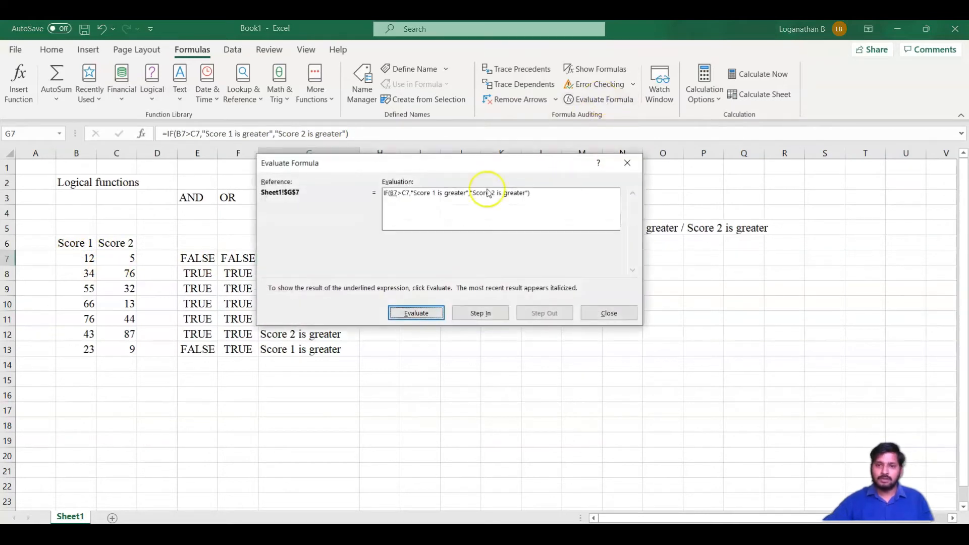
left_click_drag(411, 166, 517, 188)
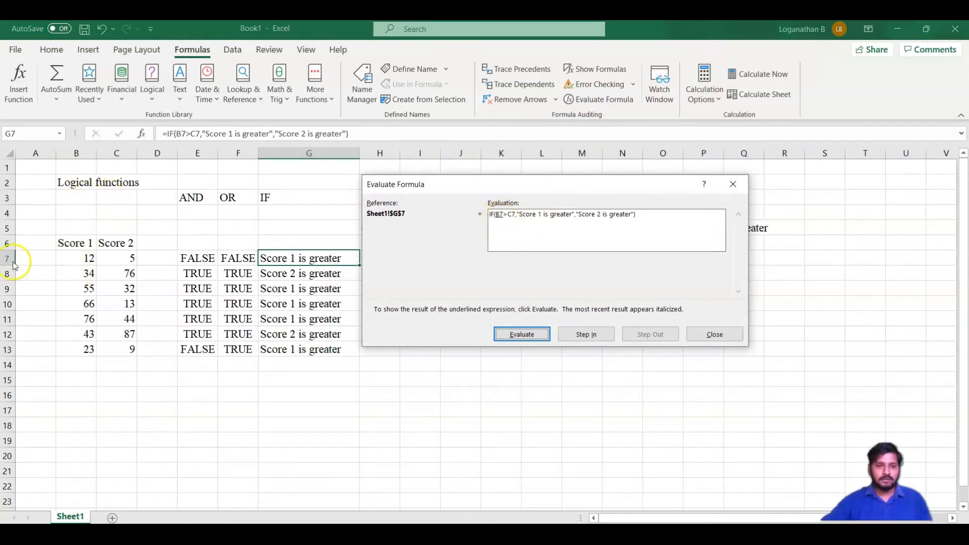
left_click(517, 334)
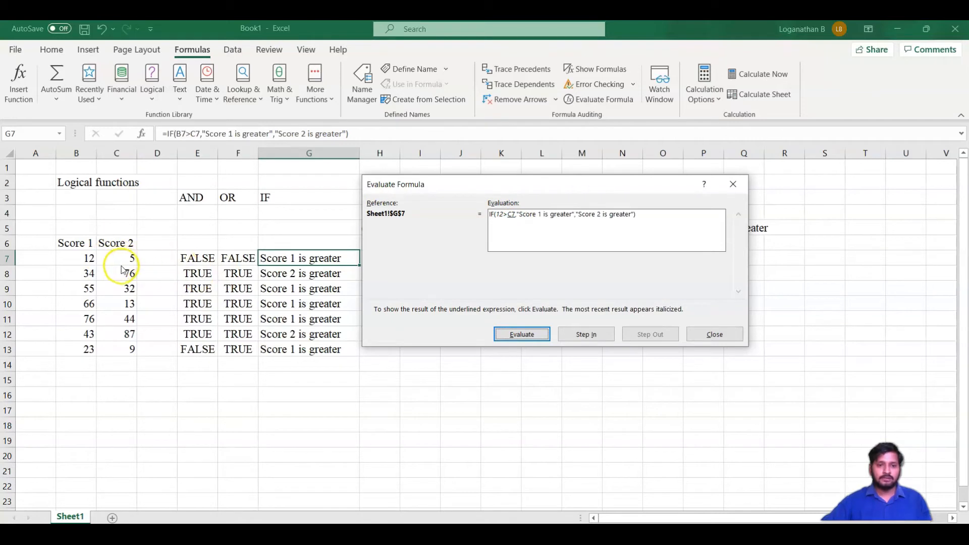
left_click(526, 335)
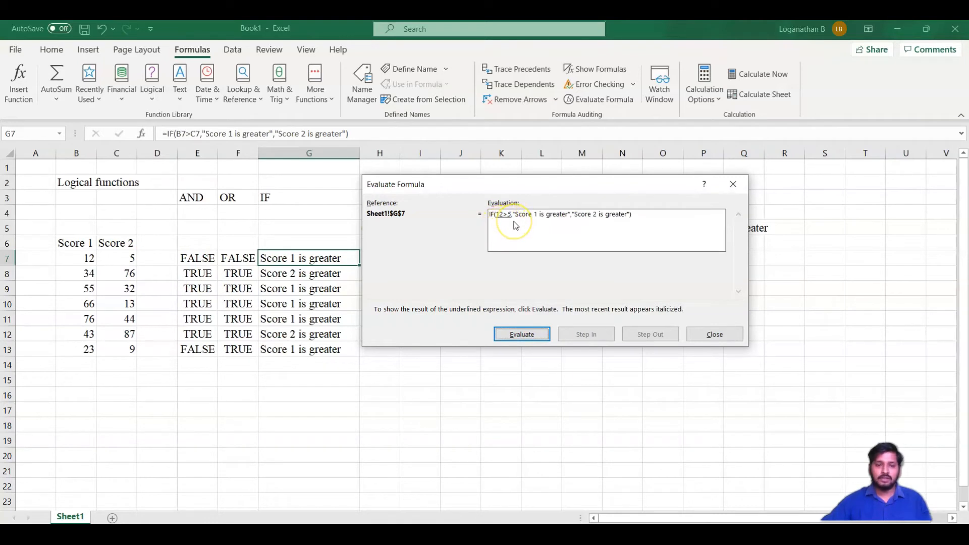
left_click(526, 334)
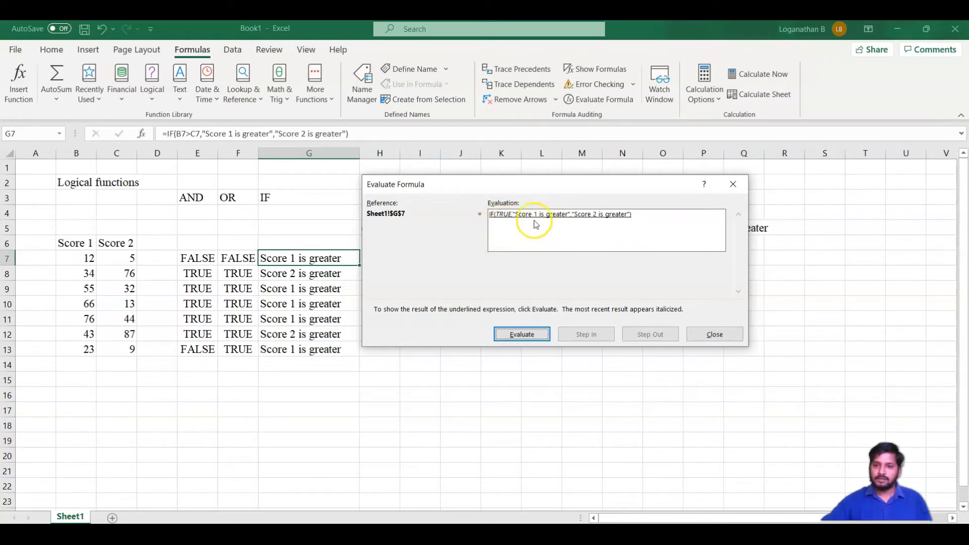
left_click(521, 335)
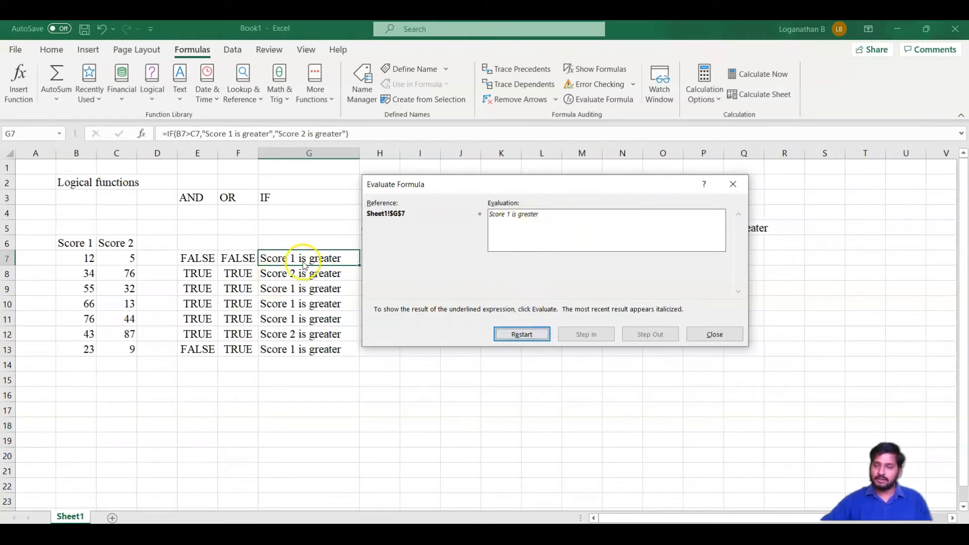
left_click(721, 334)
Evaluate the IF formula in G8 step by step through to its result
left_click(291, 274)
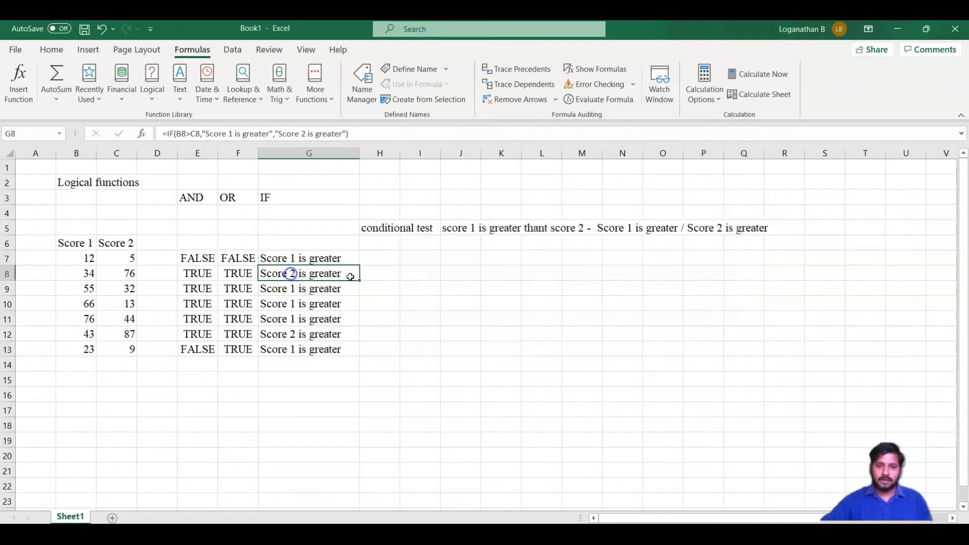
left_click(606, 100)
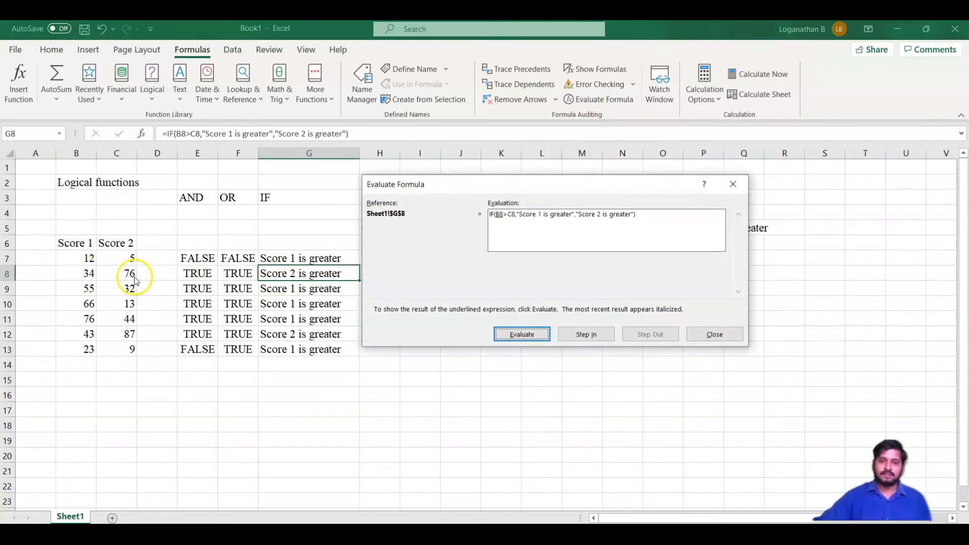
left_click_drag(507, 187, 495, 194)
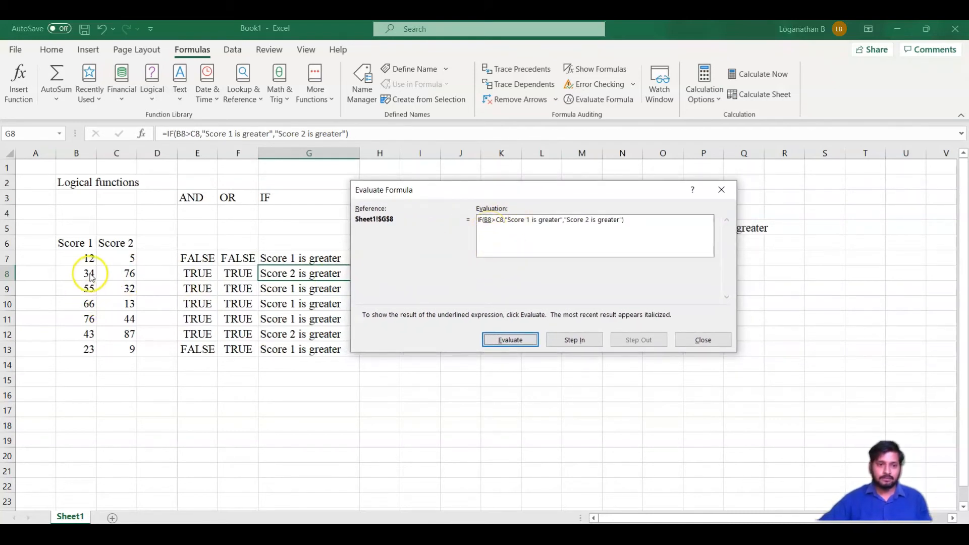
left_click(507, 342)
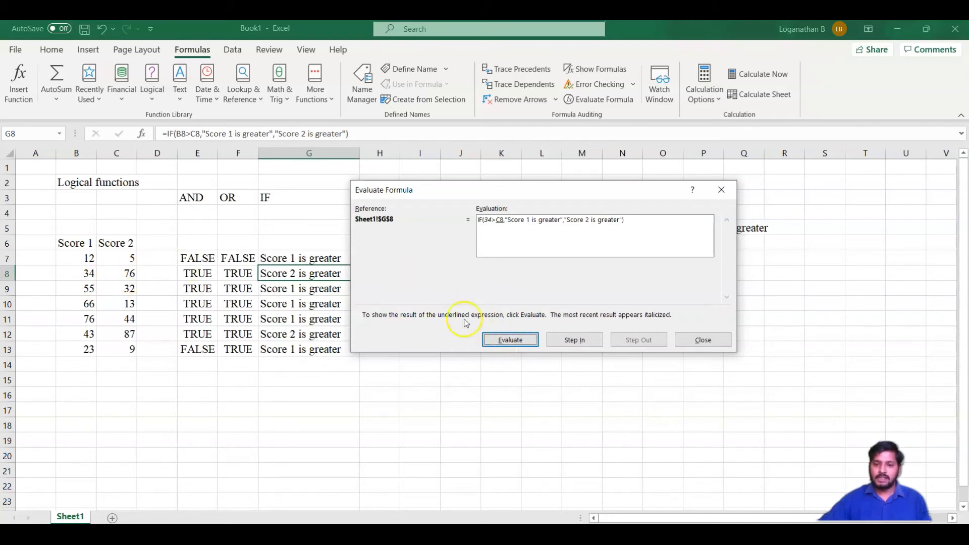
left_click(509, 340)
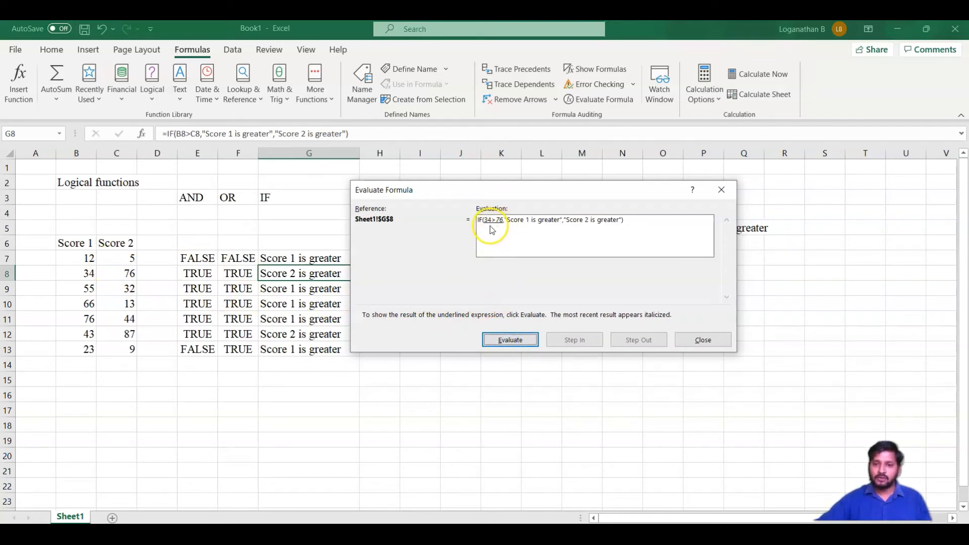
left_click(510, 340)
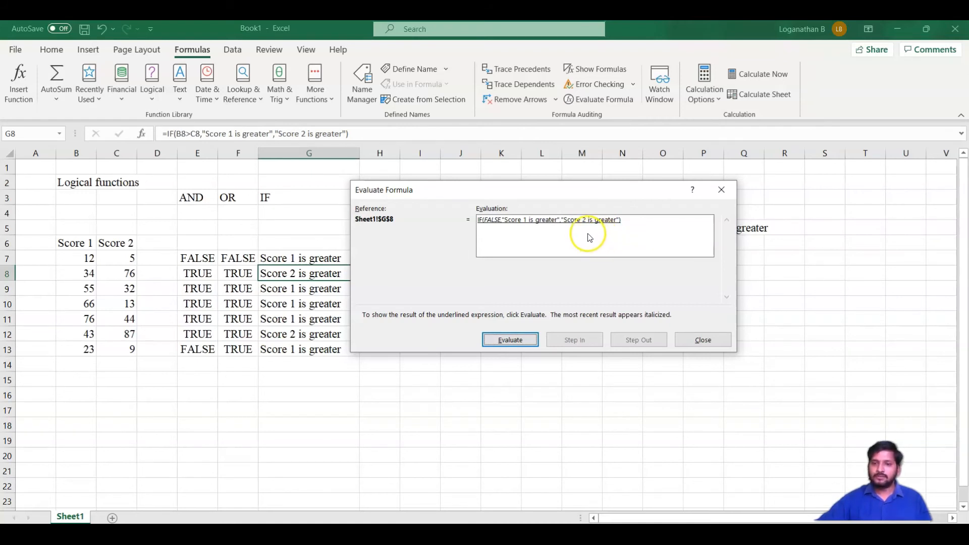
left_click(513, 341)
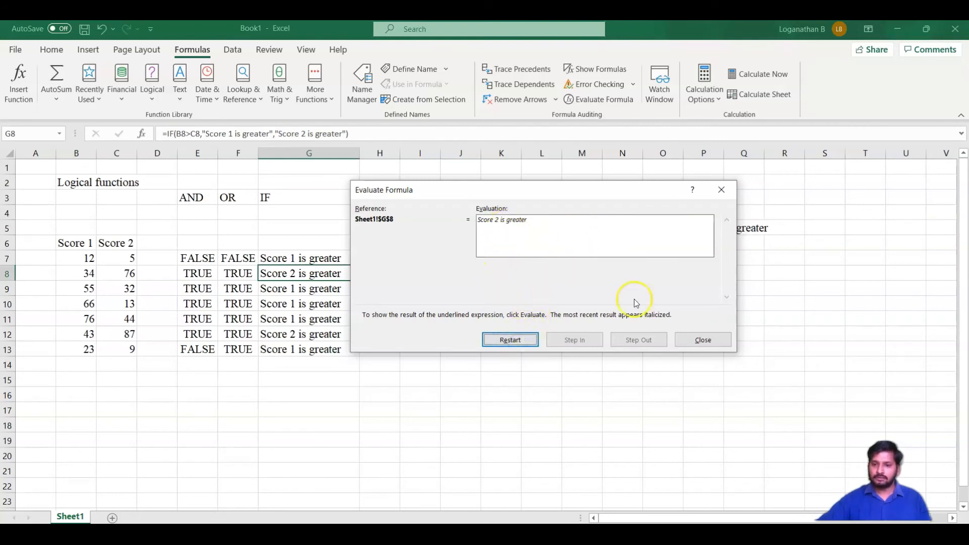
Close the G8 evaluation, and evaluate the IF formula in G13 step by step through to its result, closing that evaluation too
left_click(701, 341)
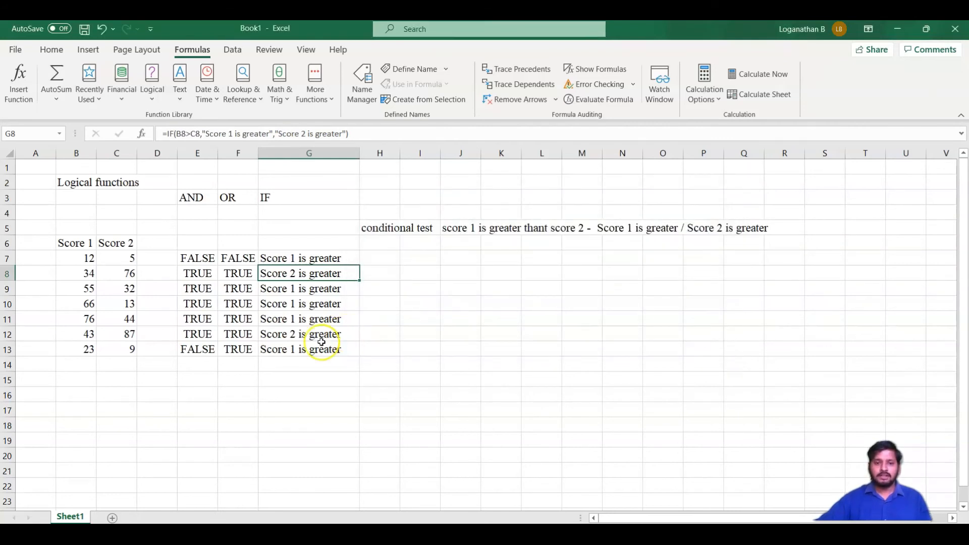
left_click(309, 352)
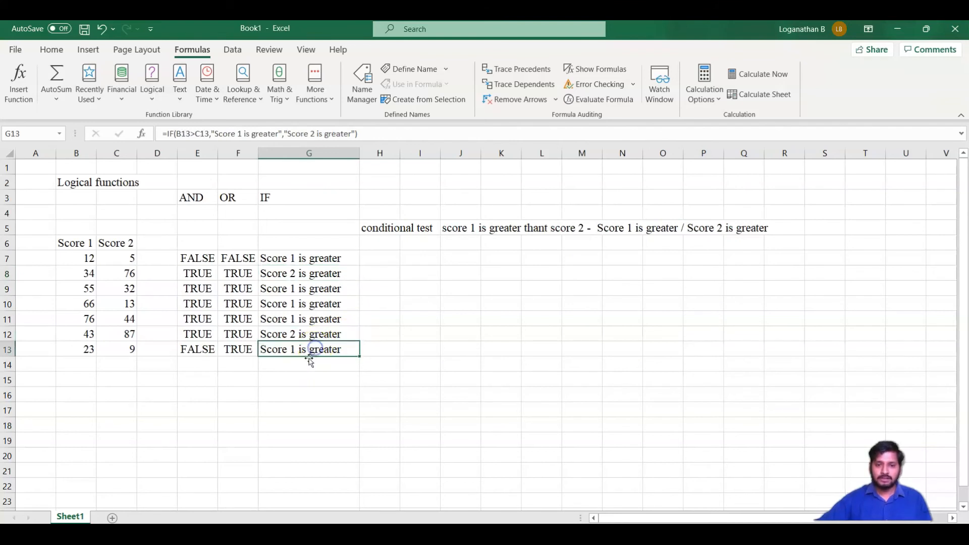
left_click(610, 101)
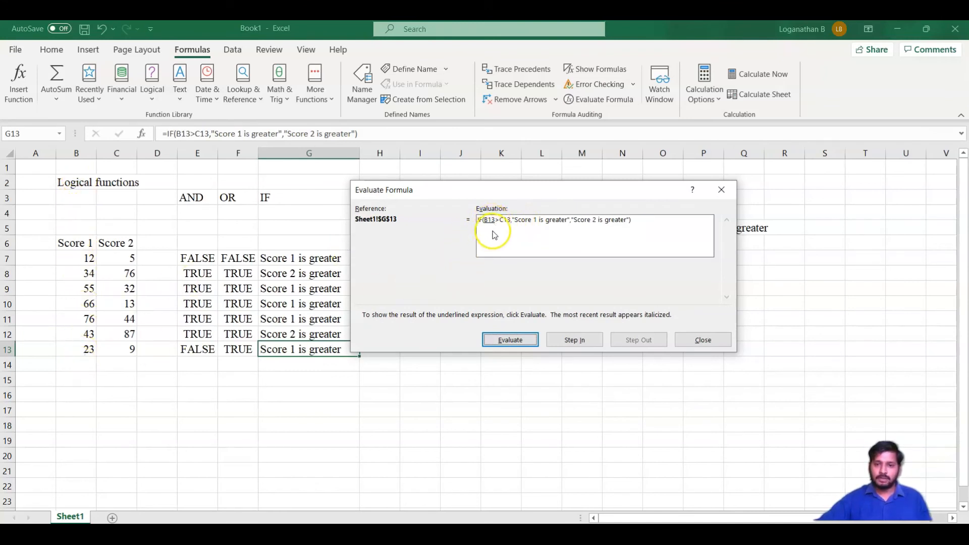
left_click(511, 339)
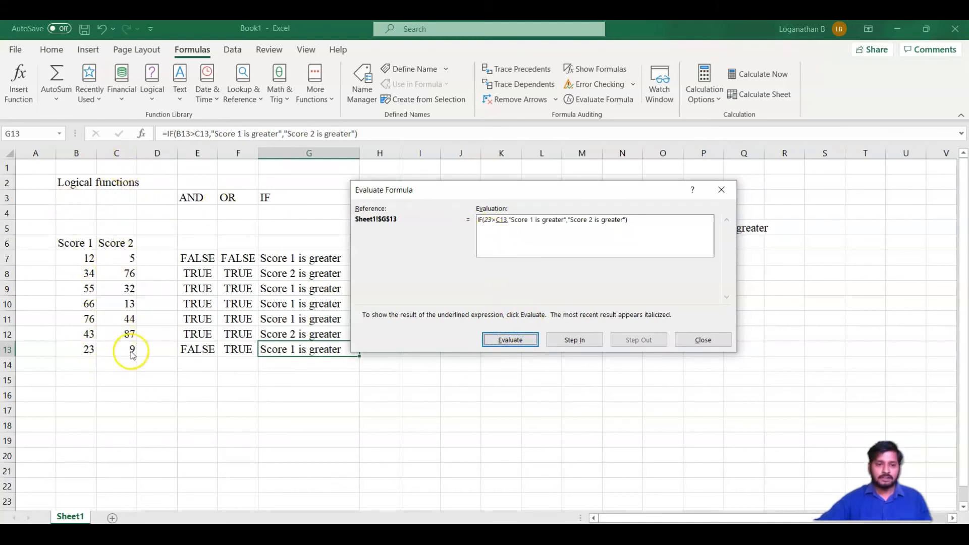
left_click(512, 340)
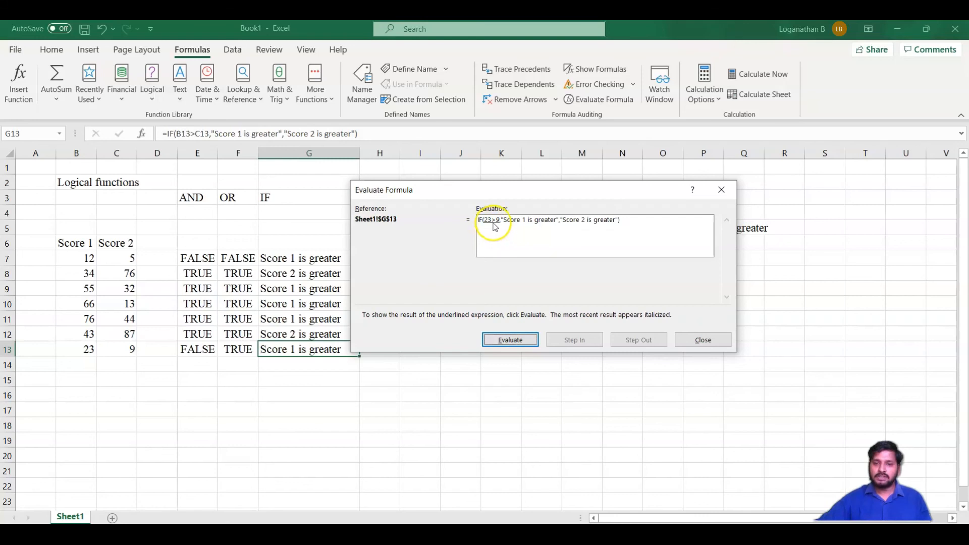
left_click(511, 341)
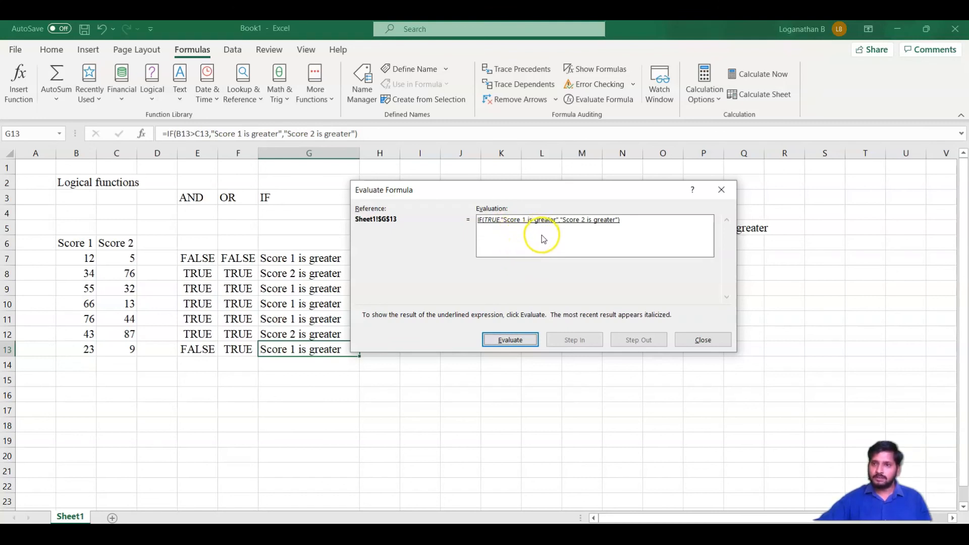
left_click(510, 339)
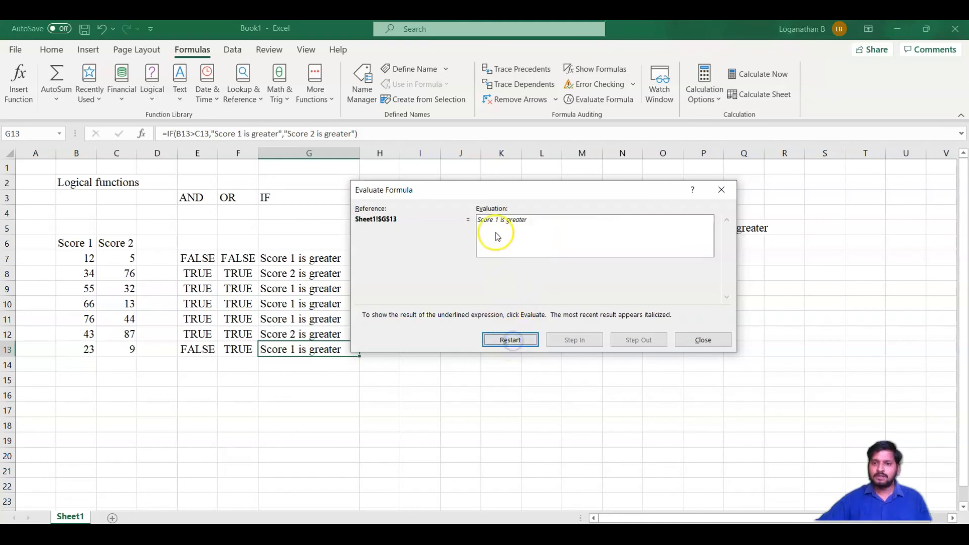
left_click(704, 341)
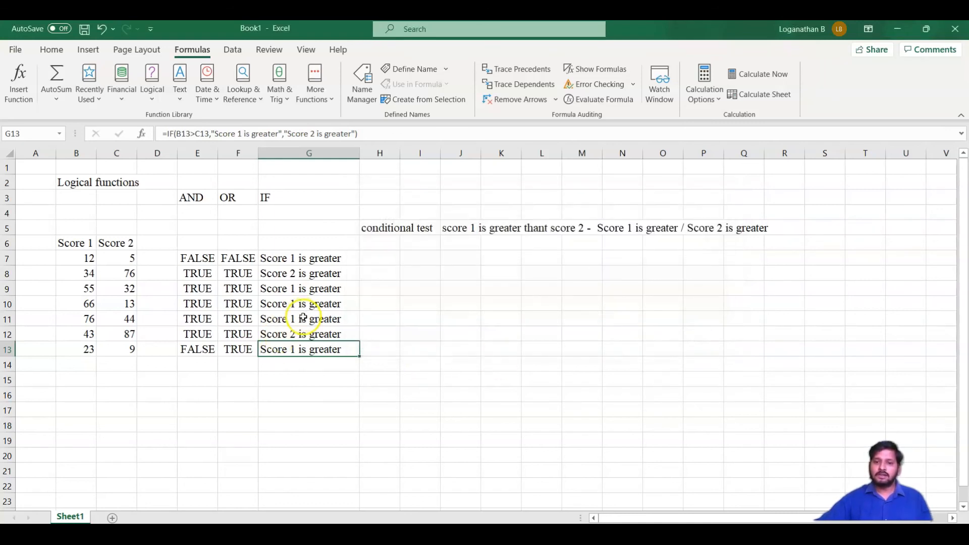
left_click(385, 271)
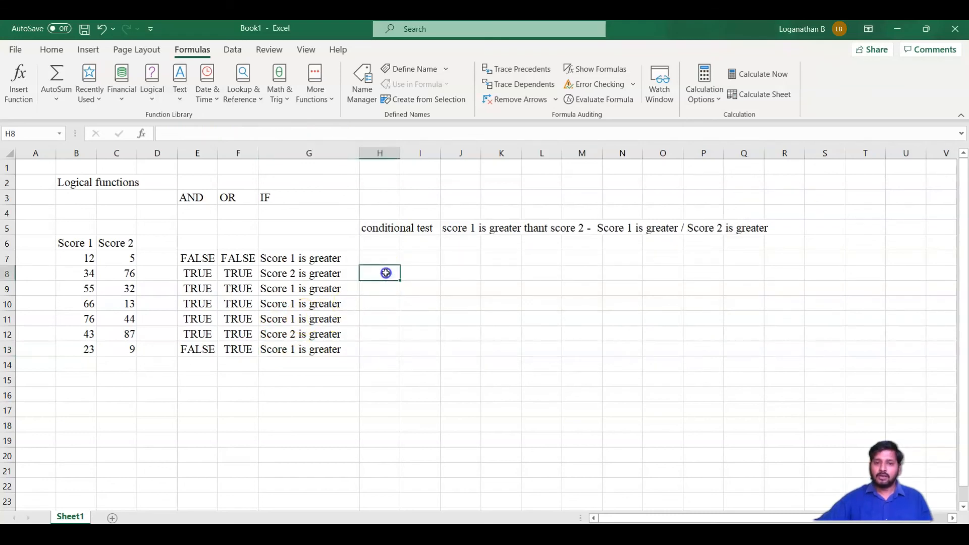